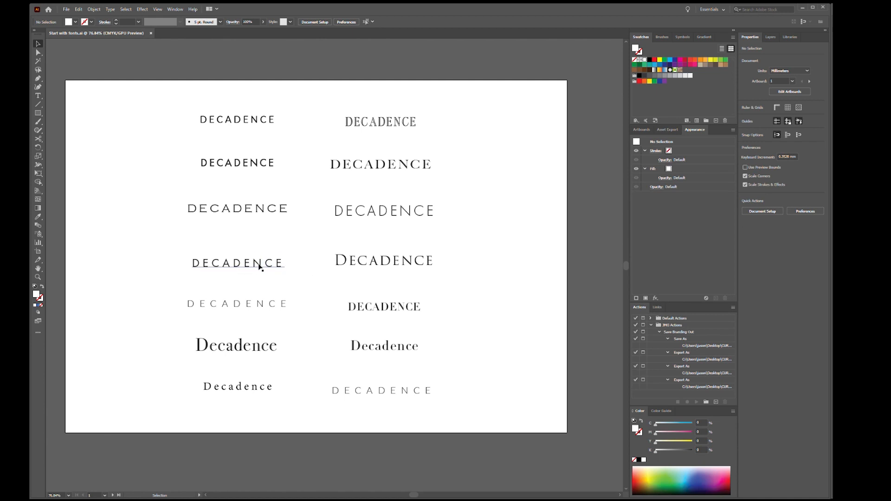
- Inspect the character settings of the two fourth-row DECADENCE wordmarks on the font options artboard
click(259, 265)
key(z)
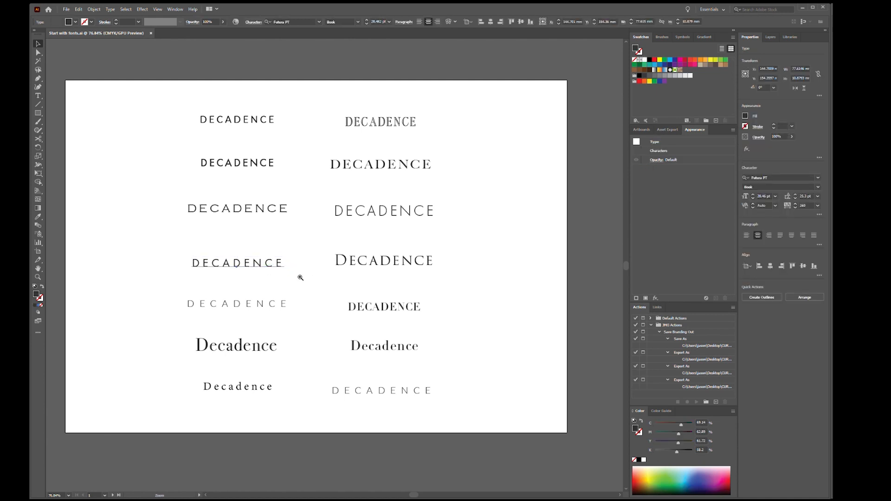
click(301, 277)
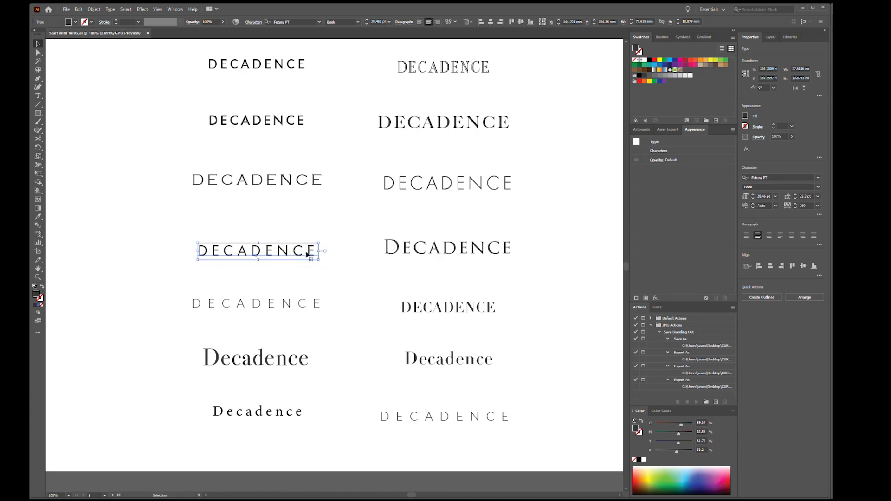
click(509, 251)
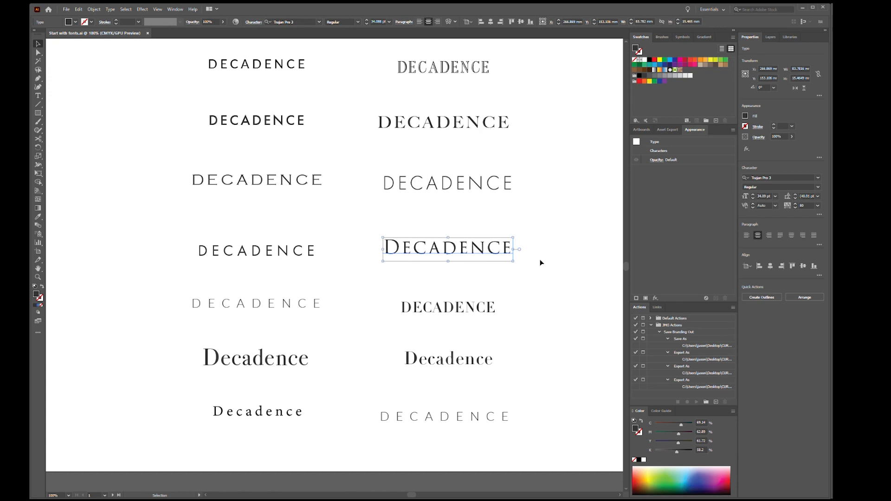
click(540, 263)
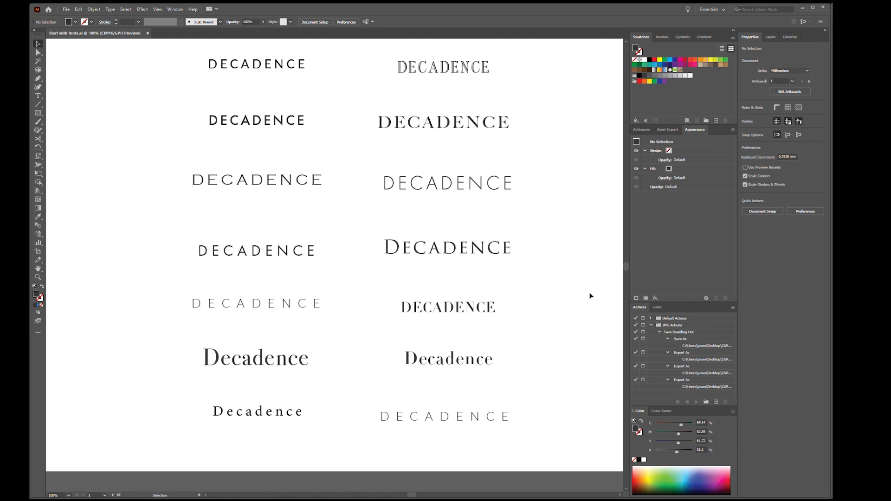
click(492, 249)
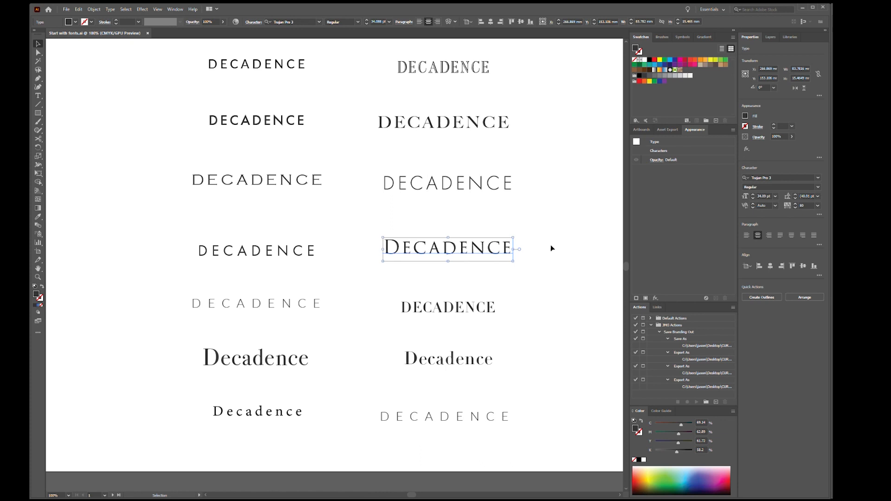
click(582, 240)
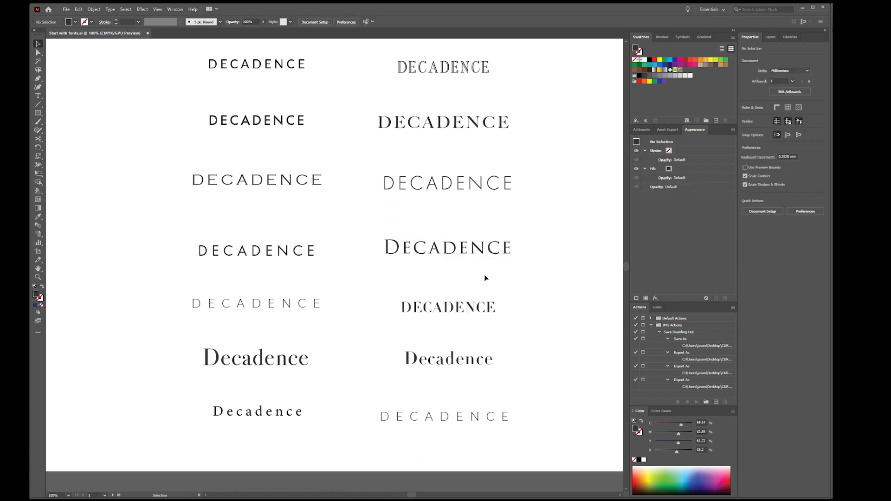
- Review the pencil logo sketches on the neighbouring artboard and return to the font options
key(space)
drag(568, 267, 286, 272)
drag(489, 259, 131, 261)
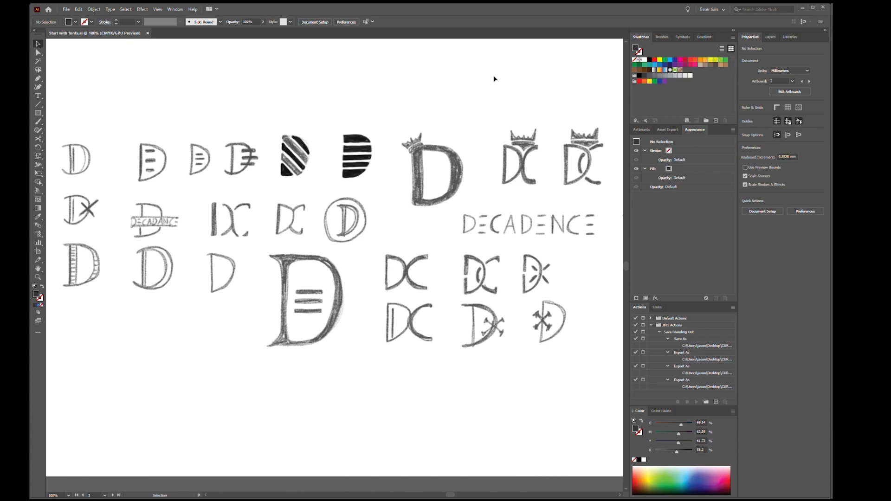
scroll(417, 116, down, 3)
drag(144, 176, 574, 251)
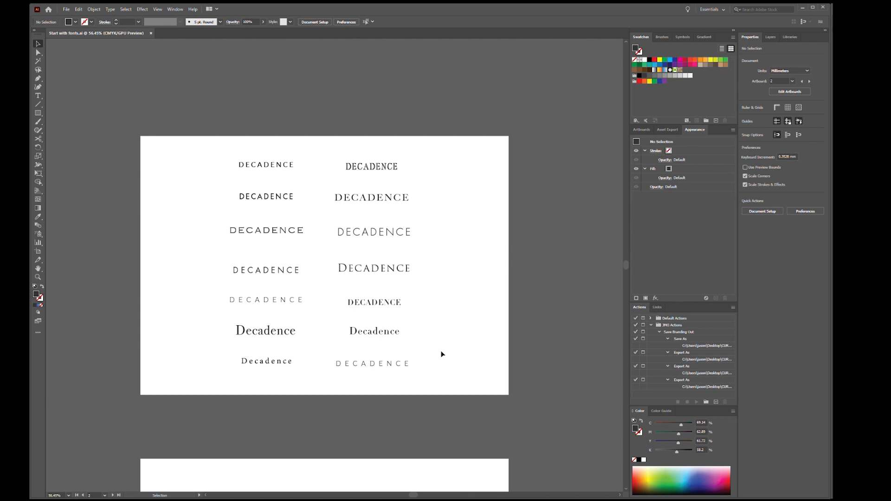
click(485, 296)
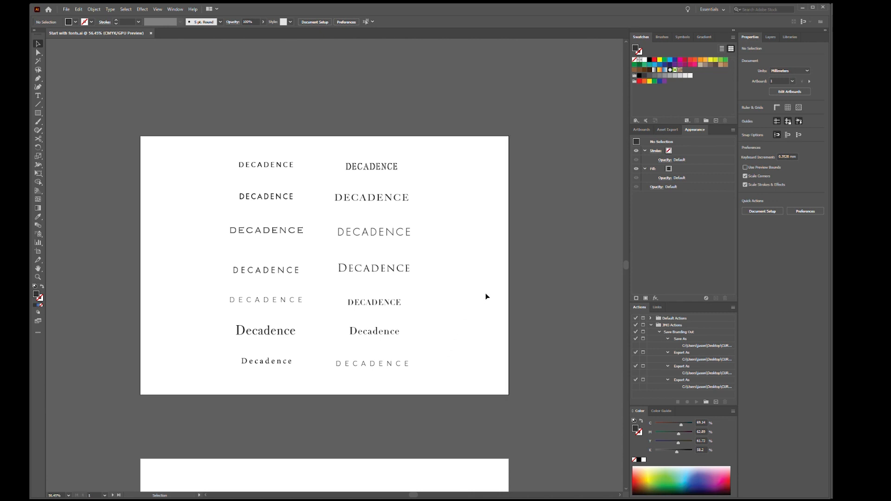
- Examine the plain DECADENCE wordmark on the artboard below the font options, including its font and tracking settings
key(ctrl+minus)
key(ctrl+minus)
drag(550, 351, 536, 235)
drag(420, 324, 449, 281)
ctrl+click(309, 316)
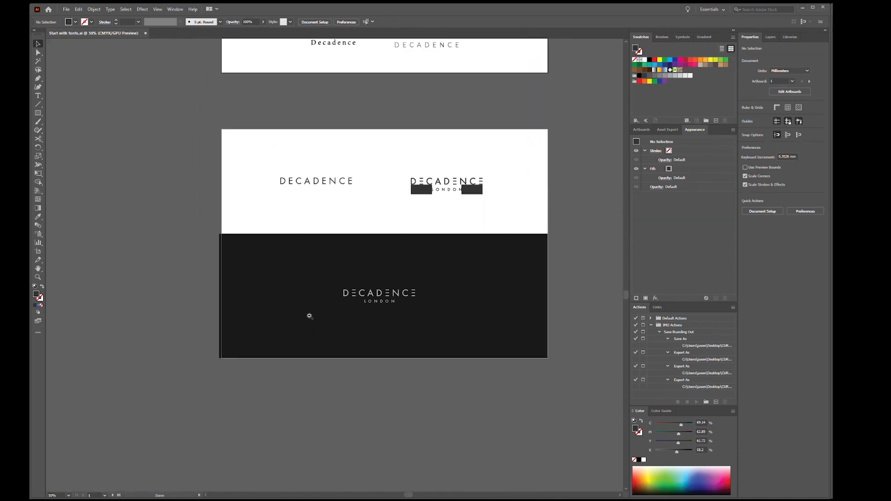
drag(391, 234, 473, 252)
drag(306, 223, 470, 276)
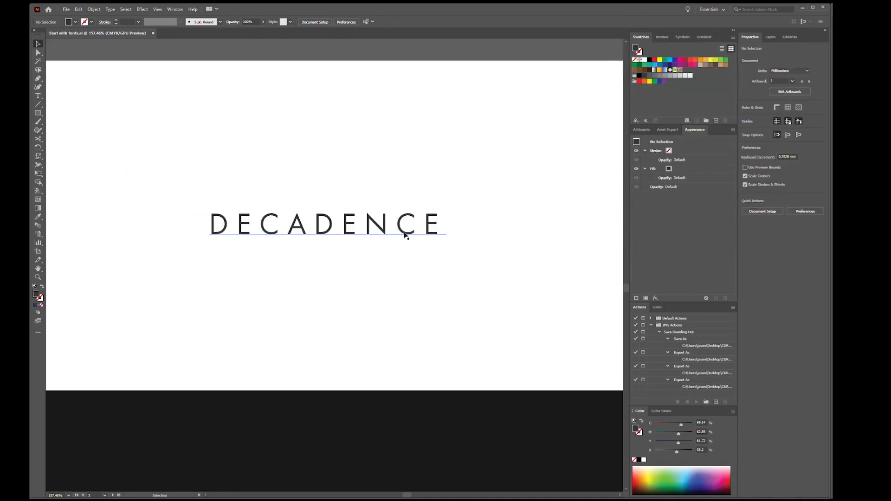
click(298, 237)
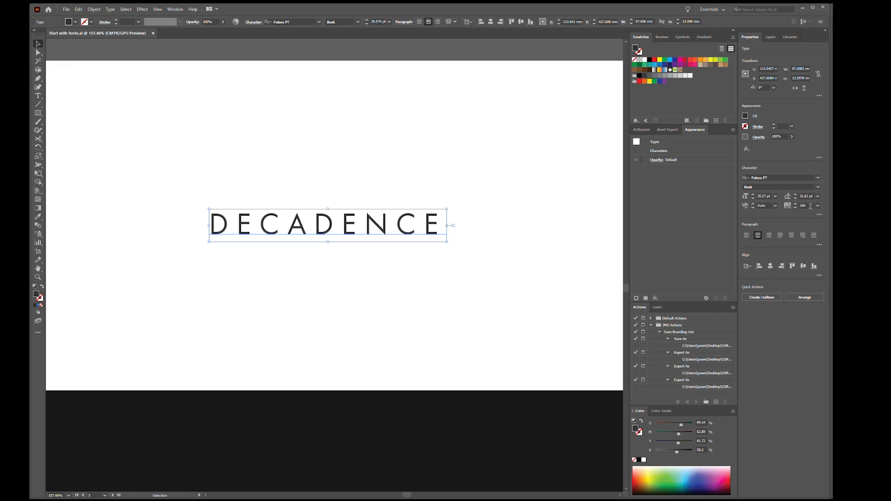
click(516, 234)
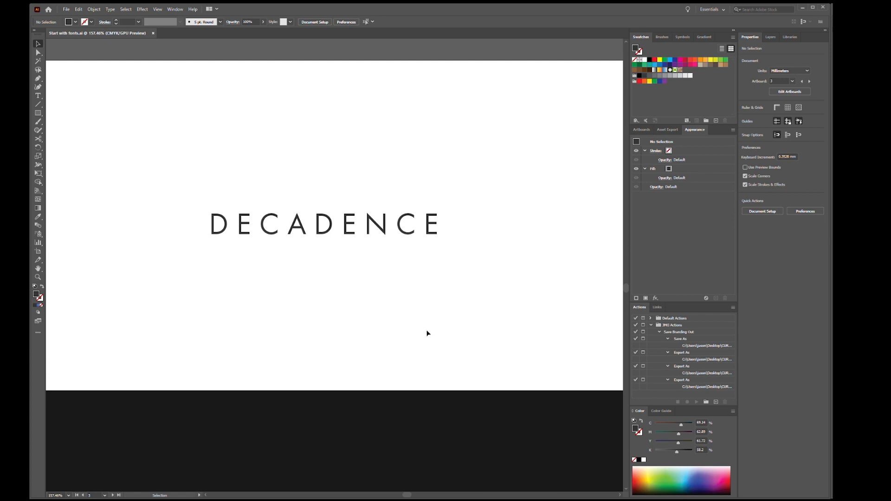
- Examine the customized DECADENCE LONDON wordmark with its spacing blocks, the LONDON text settings and the reversed version on the dark background
key(space)
drag(561, 273, 199, 249)
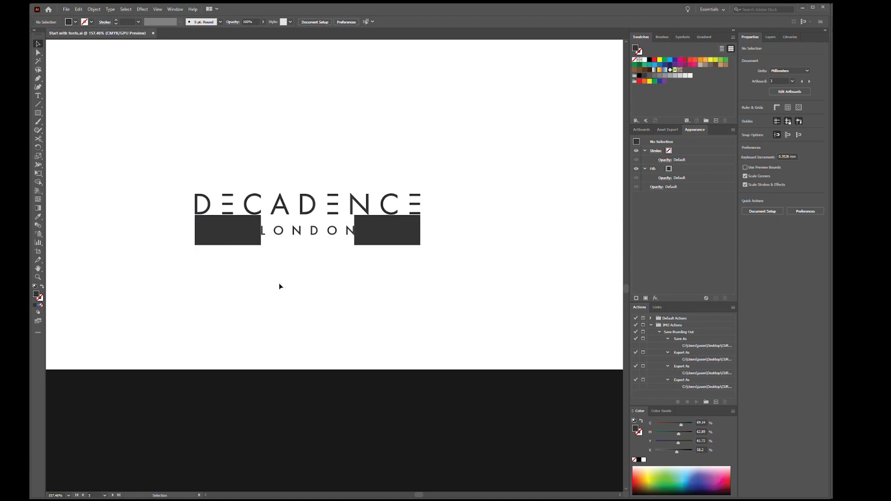
drag(144, 214, 284, 220)
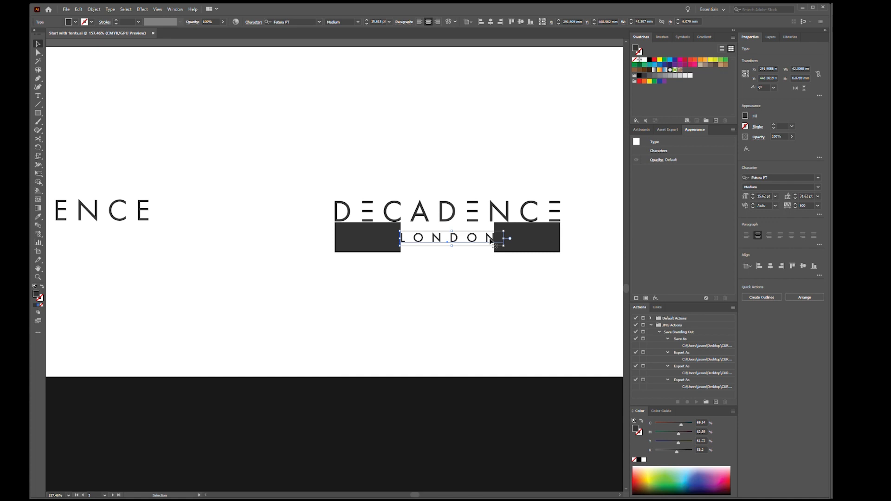
click(487, 283)
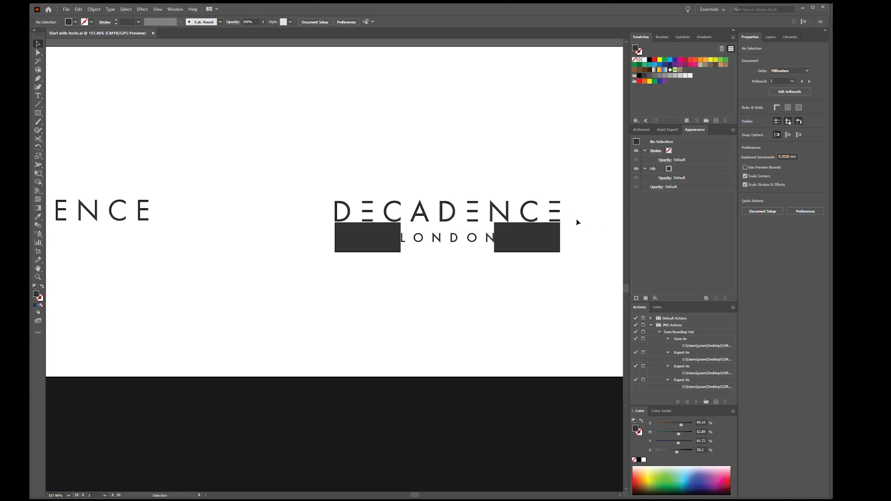
scroll(575, 219, down, 5)
drag(545, 338, 495, 232)
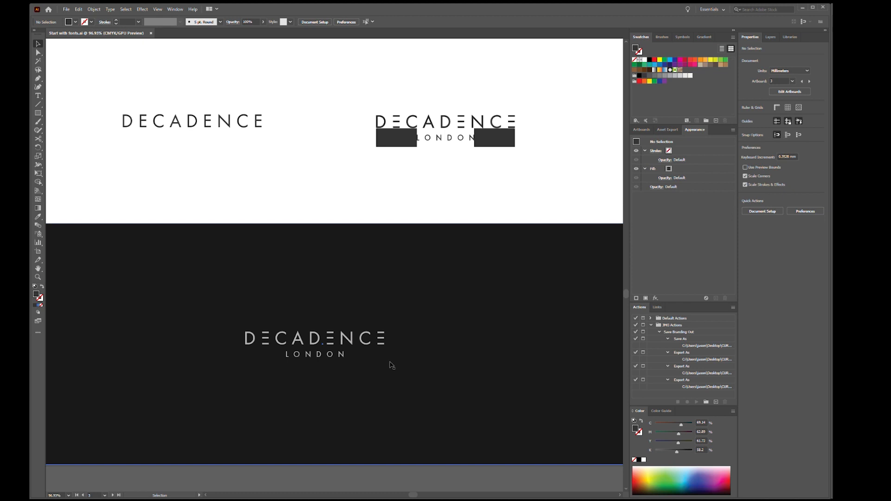
- Review the crowned DC and D logo concepts, the circular D badge and the DE pitchfork monogram
key(space)
drag(576, 209, 306, 216)
drag(472, 197, 277, 199)
drag(486, 193, 354, 179)
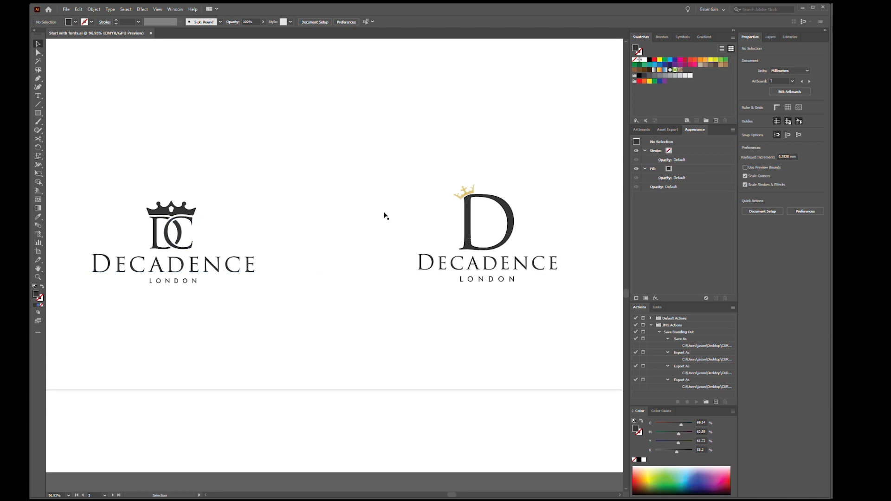
key(space)
drag(581, 216, 281, 220)
drag(448, 218, 215, 173)
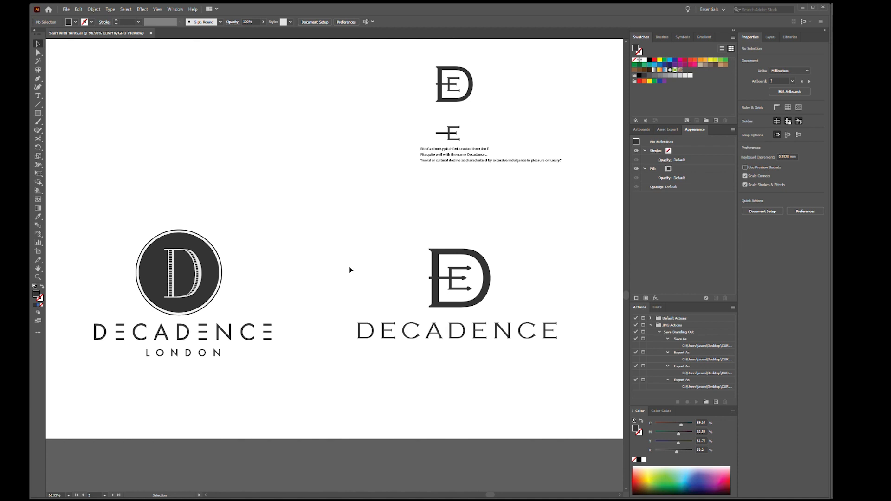
- Look back over the full logo concept and pencil sketch artboards, ending at the wordmark font options
key(ctrl+0)
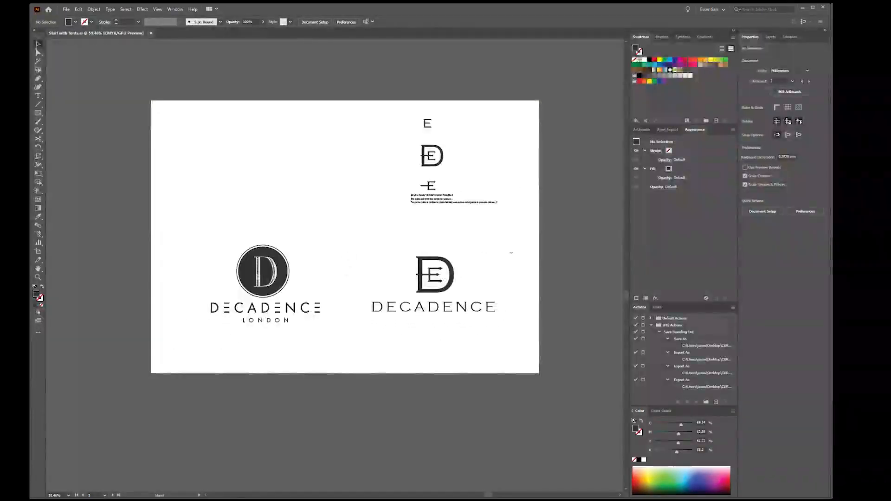
drag(259, 126, 462, 306)
drag(306, 185, 588, 358)
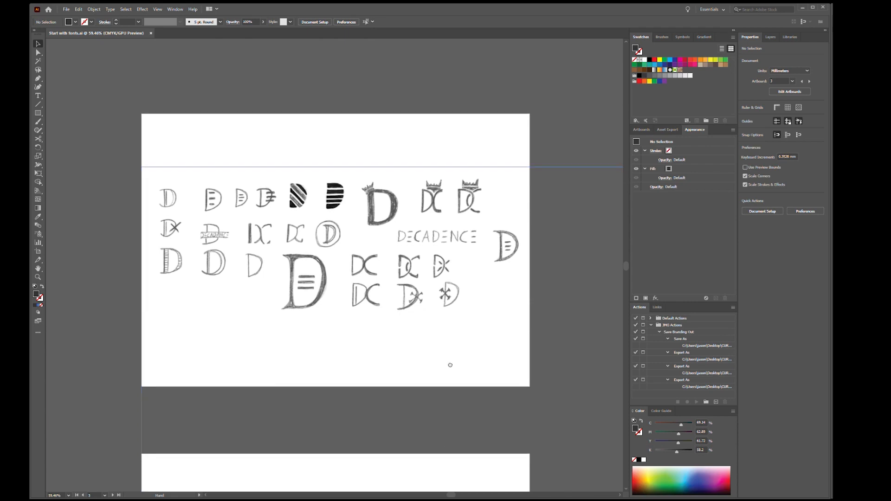
drag(446, 416, 485, 179)
drag(228, 280, 472, 333)
click(476, 297)
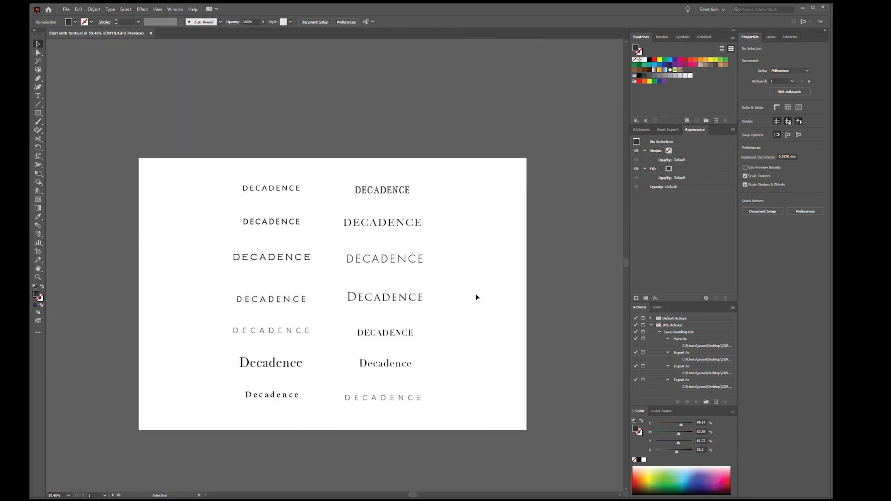